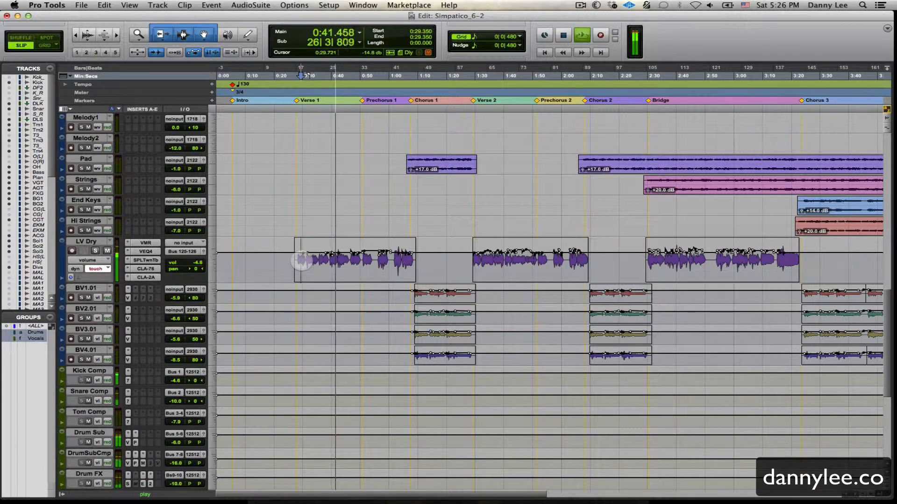
Examine the LV Dry volume automation from Verse 1 to Prechorus 1 up close during playback, and stop playback
{"action": "key", "text": "t"}
{"action": "key", "text": "t"}
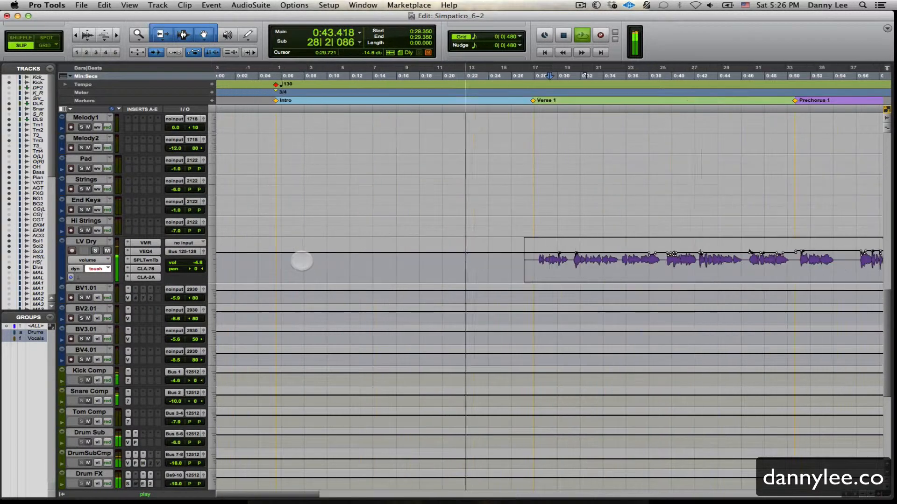
{"action": "scroll", "coordinate": [302, 261], "scroll_direction": "right", "scroll_amount": 5}
{"action": "scroll", "coordinate": [303, 261], "scroll_direction": "right", "scroll_amount": 3}
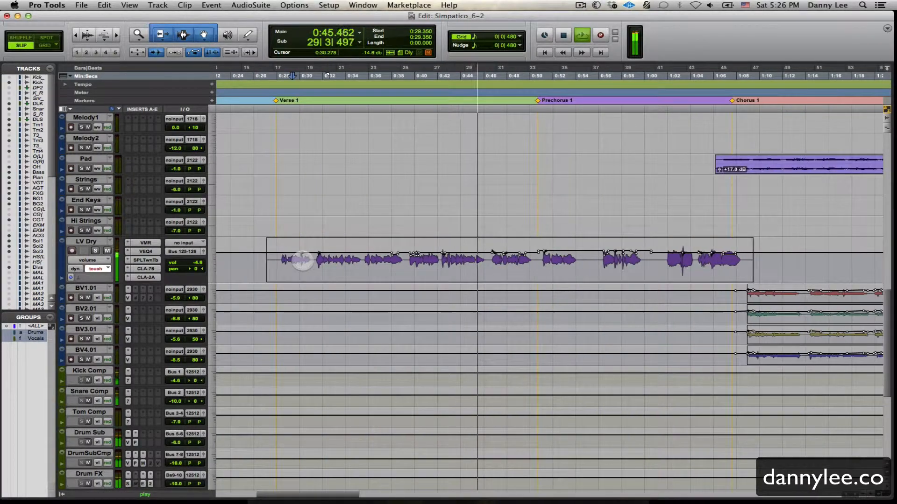
{"action": "scroll", "coordinate": [302, 261], "scroll_direction": "right", "scroll_amount": 3}
{"action": "scroll", "coordinate": [303, 261], "scroll_direction": "right", "scroll_amount": 1}
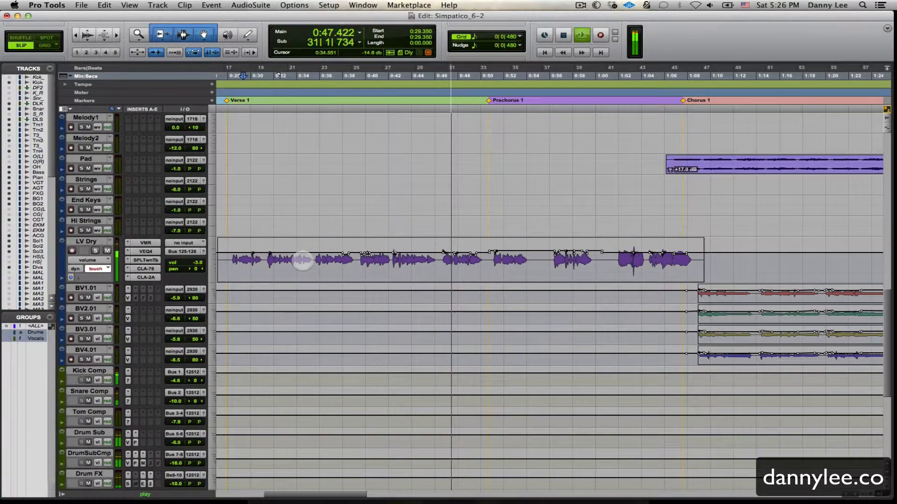
{"action": "scroll", "coordinate": [303, 261], "scroll_direction": "right", "scroll_amount": 2}
{"action": "scroll", "coordinate": [303, 261], "scroll_direction": "right", "scroll_amount": 2}
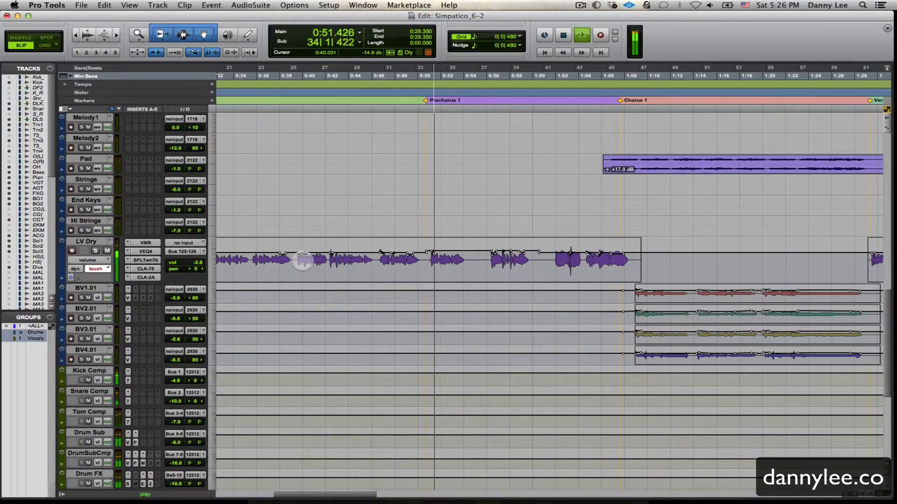
{"action": "scroll", "coordinate": [303, 260], "scroll_direction": "right", "scroll_amount": 3}
{"action": "scroll", "coordinate": [302, 260], "scroll_direction": "right", "scroll_amount": 3}
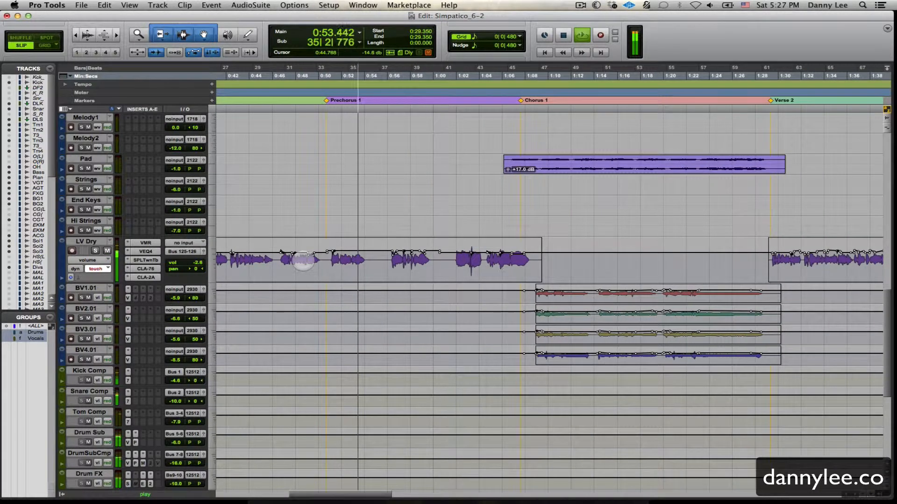
{"action": "key", "text": "space"}
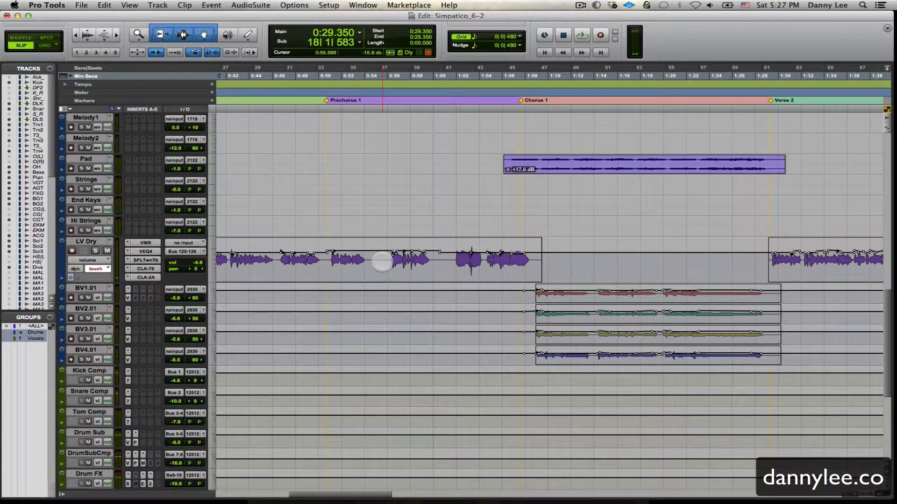
Select the first part of the Bridge on LV Dry, from about 2:27.7 to 2:57.4, and view it up close
{"action": "scroll", "coordinate": [382, 262], "scroll_direction": "down", "scroll_amount": 5}
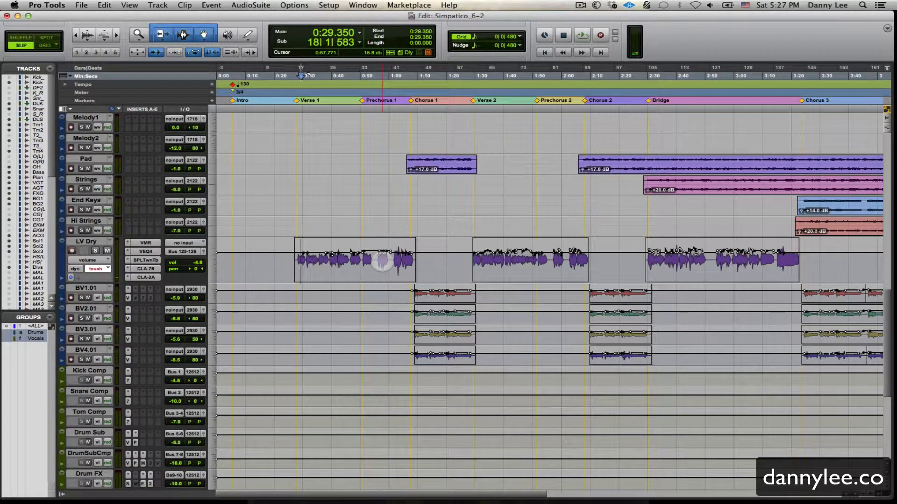
{"action": "scroll", "coordinate": [382, 260], "scroll_direction": "right", "scroll_amount": 2}
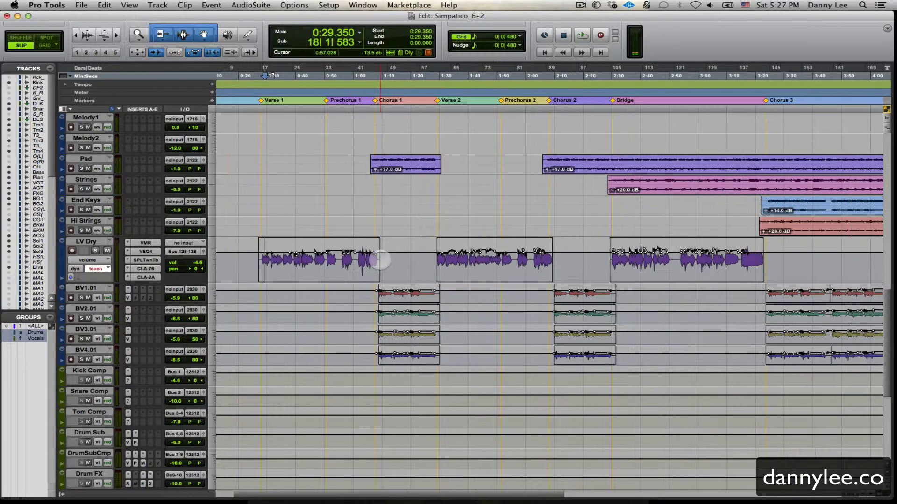
{"action": "scroll", "coordinate": [381, 260], "scroll_direction": "right", "scroll_amount": 2}
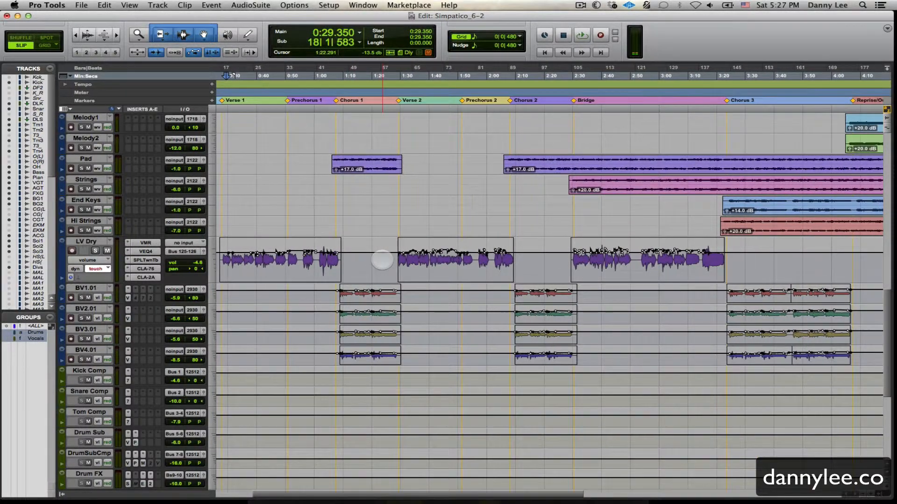
{"action": "scroll", "coordinate": [382, 260], "scroll_direction": "right", "scroll_amount": 4}
{"action": "scroll", "coordinate": [382, 260], "scroll_direction": "right", "scroll_amount": 2}
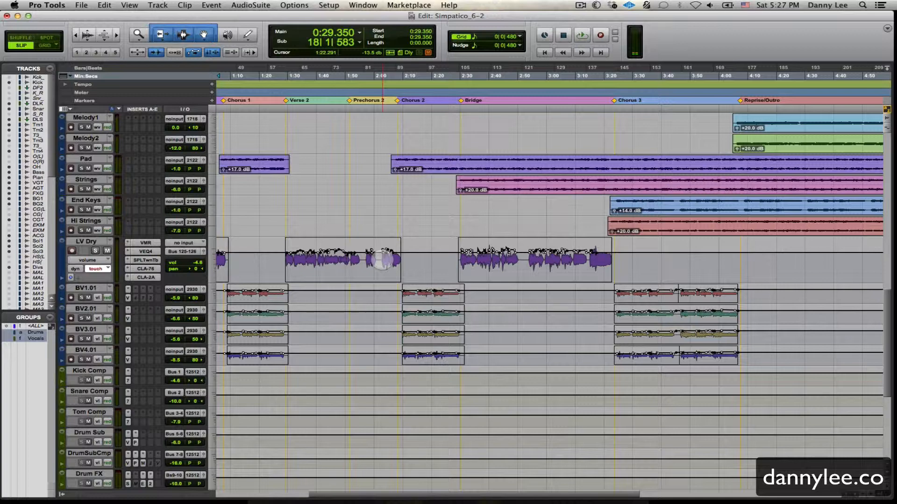
{"action": "left_click_drag", "start_coordinate": [454, 260], "coordinate": [545, 260]}
{"action": "key", "text": "super+bracketright"}
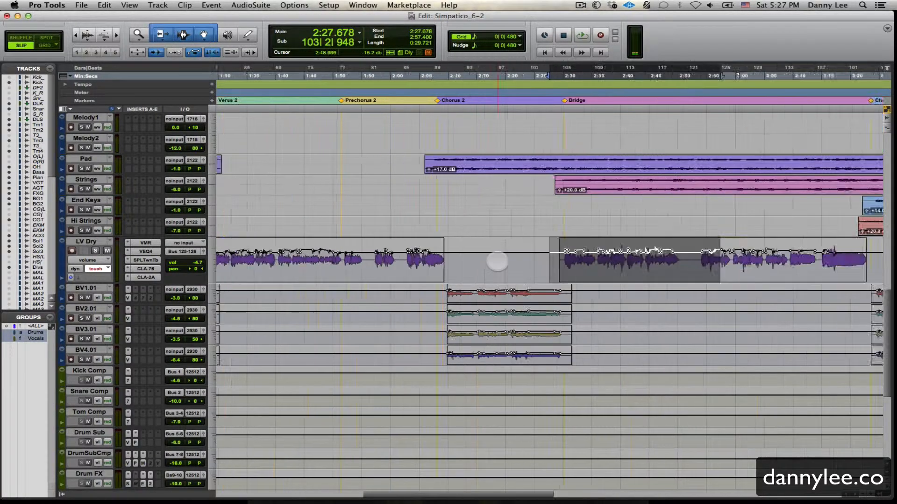
{"action": "key", "text": "super+bracketright"}
{"action": "scroll", "coordinate": [497, 261], "scroll_direction": "right", "scroll_amount": 2}
Play the Bridge from 2:30.093 past the first LV Dry phrases to check the vocal automation, and stop playback
{"action": "left_click", "coordinate": [527, 261]}
{"action": "key", "text": "space"}
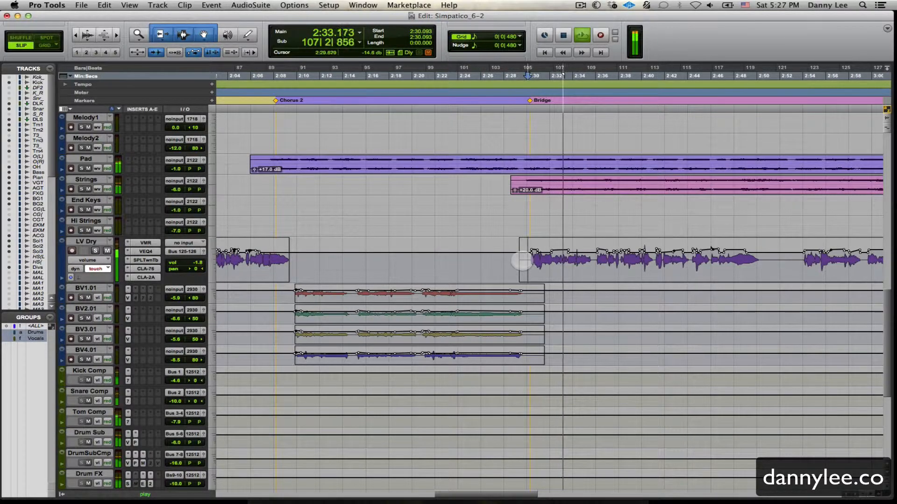
{"action": "scroll", "coordinate": [521, 261], "scroll_direction": "right", "scroll_amount": 1}
{"action": "scroll", "coordinate": [520, 261], "scroll_direction": "right", "scroll_amount": 2}
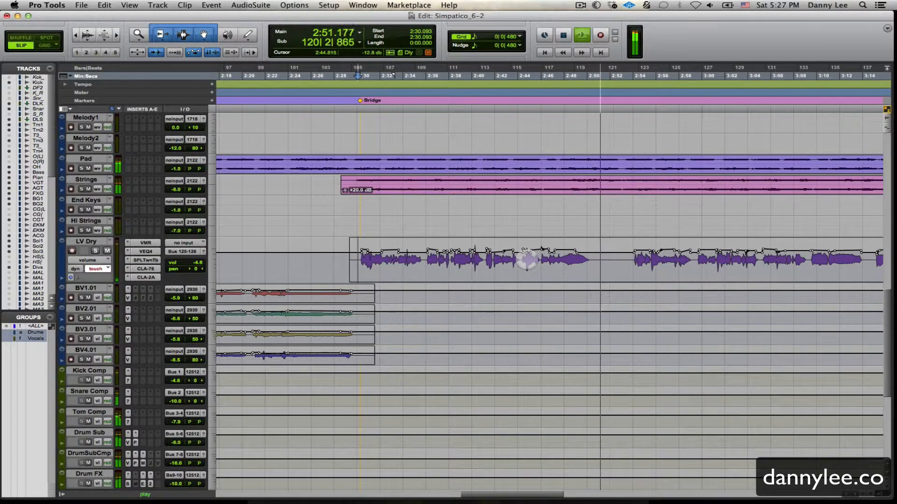
{"action": "key", "text": "space"}
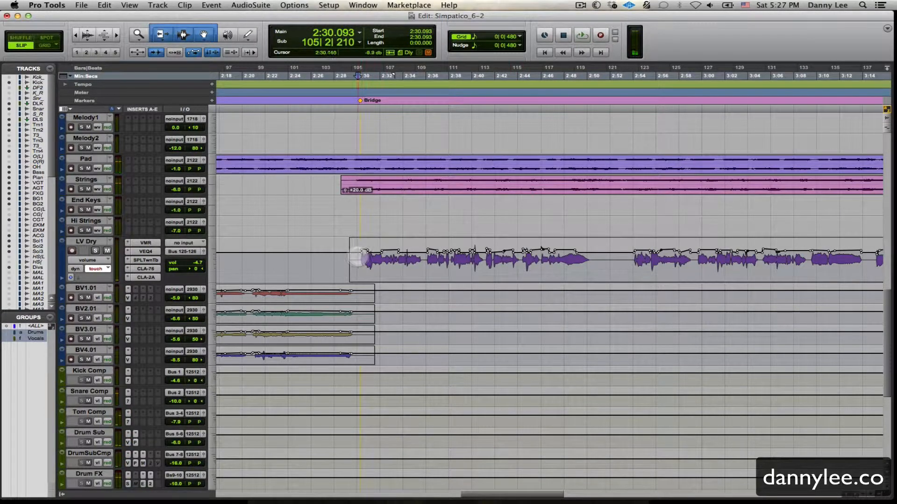
Select the short silent gap after the first Bridge phrase on LV Dry, from 2:35.248 to 2:35.945
{"action": "left_click_drag", "start_coordinate": [358, 258], "coordinate": [417, 261]}
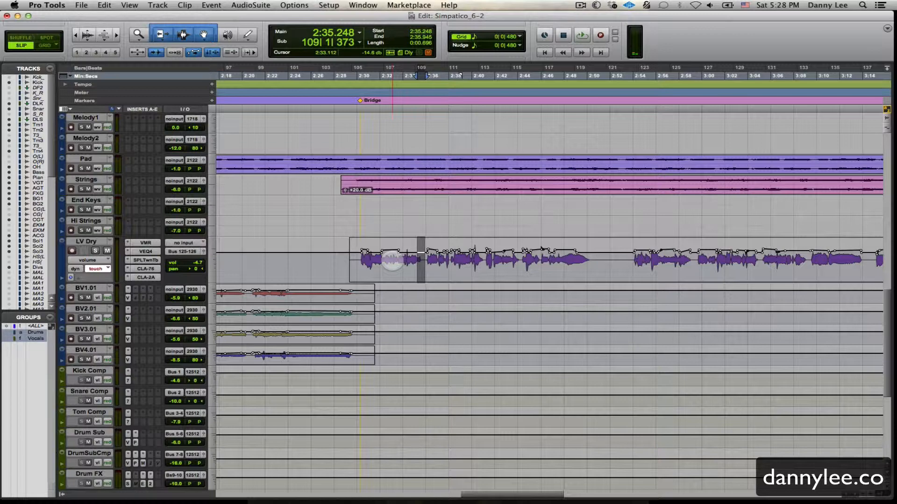
{"action": "key", "text": "r"}
{"action": "key", "text": "r"}
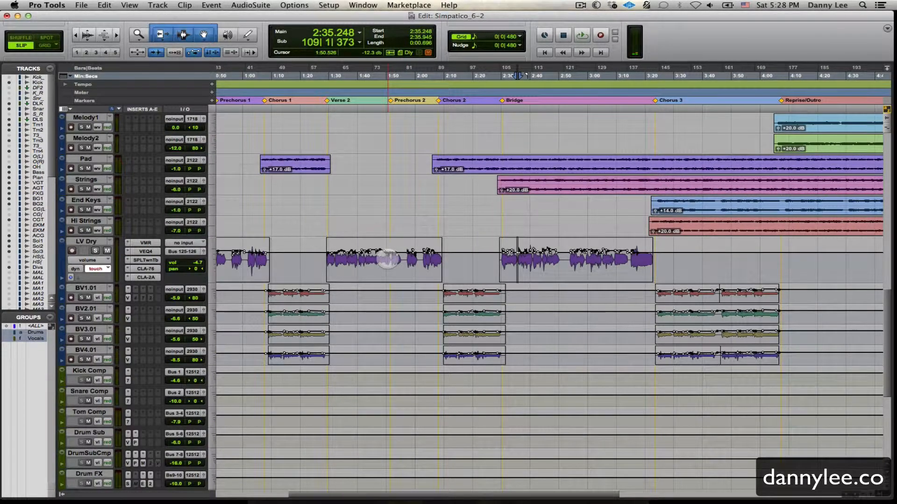
{"action": "scroll", "coordinate": [388, 258], "scroll_direction": "right", "scroll_amount": 10}
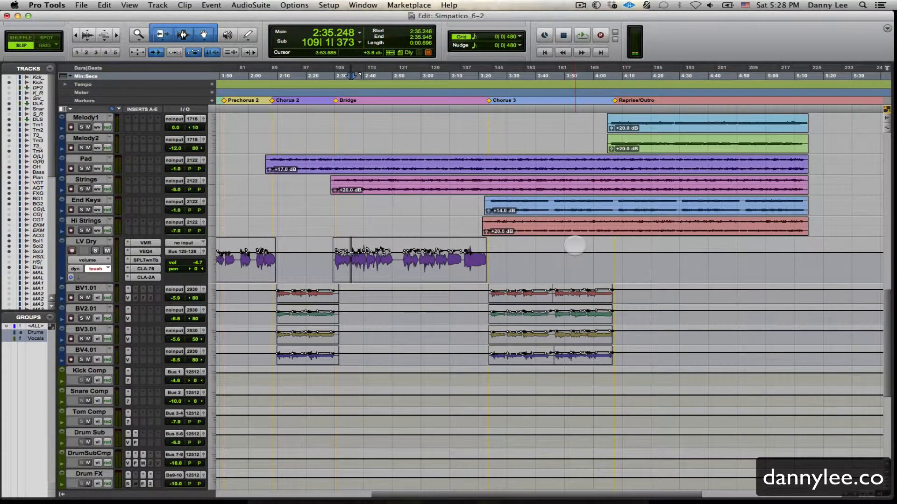
Try raising the overall LV Dry volume automation by about 3 dB, and undo the change
{"action": "left_click_drag", "start_coordinate": [575, 245], "coordinate": [575, 245]}
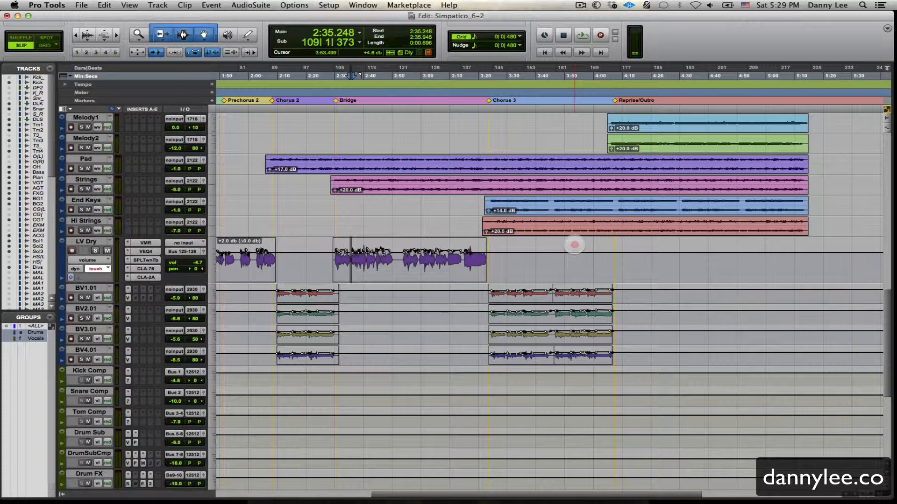
{"action": "mouse_move", "coordinate": [574, 245]}
{"action": "left_mouse_down"}
{"action": "mouse_move", "coordinate": [573, 252]}
{"action": "mouse_move", "coordinate": [572, 243]}
{"action": "left_mouse_up"}
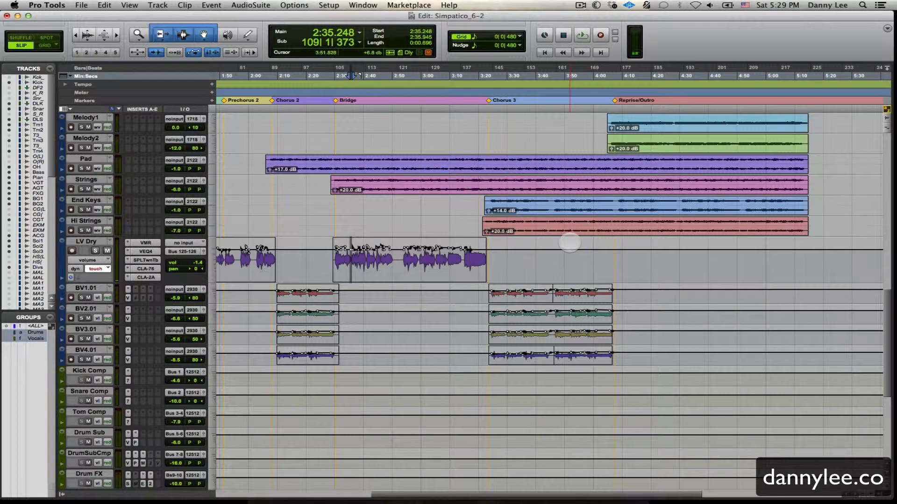
{"action": "key", "text": "super+z"}
Try lowering the LV Dry volume automation to about -11.3 dB at 2:52.570, and audition the Bridge from there
{"action": "left_click_drag", "start_coordinate": [569, 247], "coordinate": [567, 250]}
{"action": "left_click", "coordinate": [460, 267]}
{"action": "key", "text": "space"}
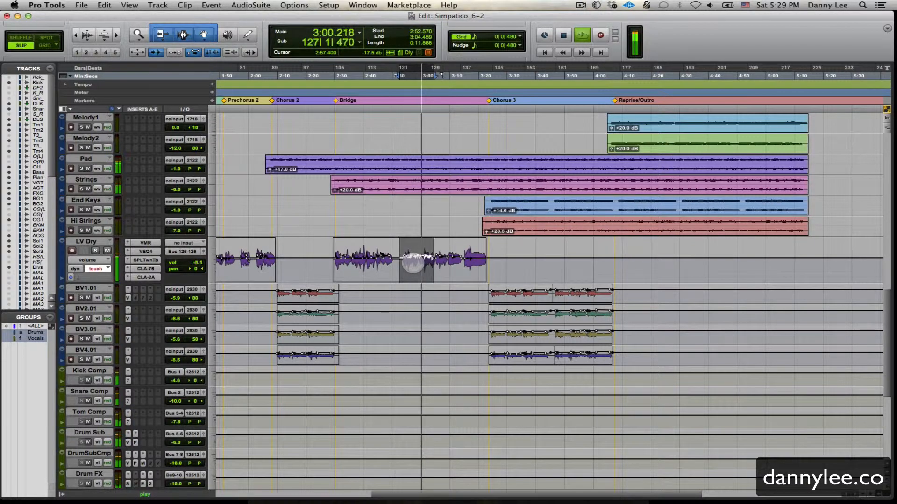
{"action": "key", "text": "space"}
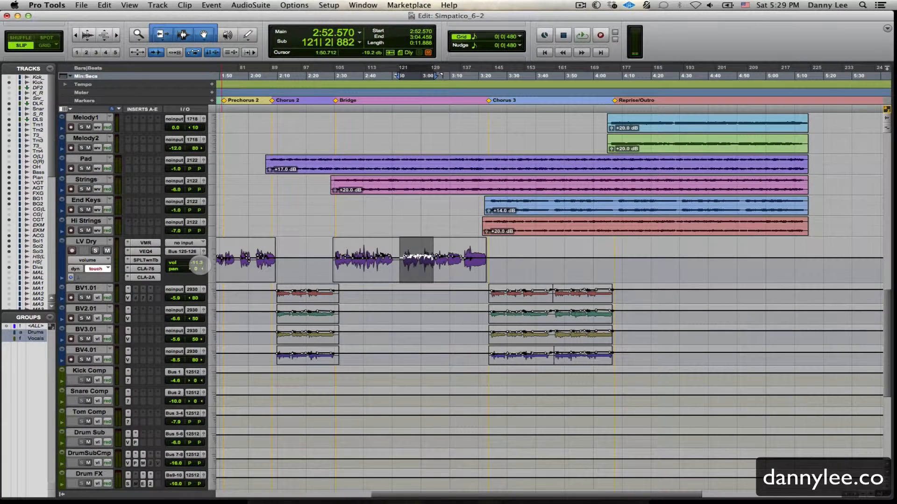
{"action": "key", "text": "super+z"}
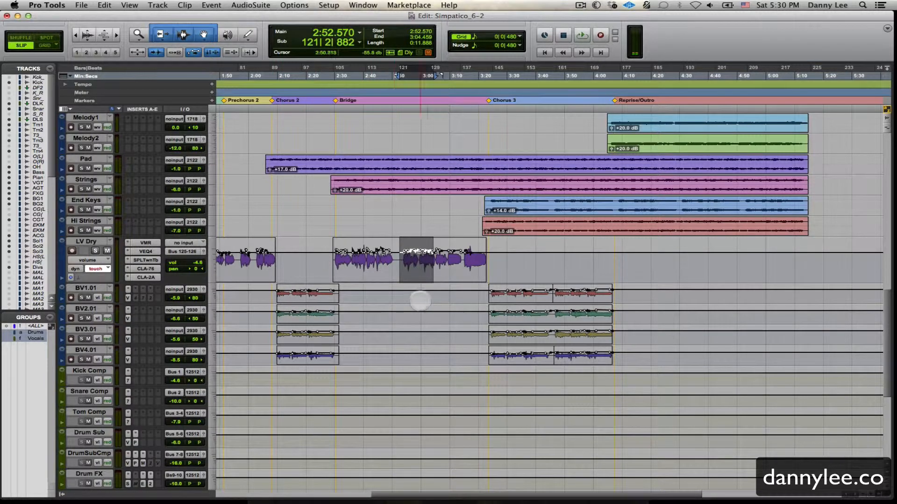
Audition the BV1 to BV4 background vocals in Chorus 3 from 3:34.923, and stop playback
{"action": "mouse_move", "coordinate": [484, 299]}
{"action": "left_mouse_down"}
{"action": "mouse_move", "coordinate": [493, 320]}
{"action": "mouse_move", "coordinate": [618, 322]}
{"action": "left_mouse_up"}
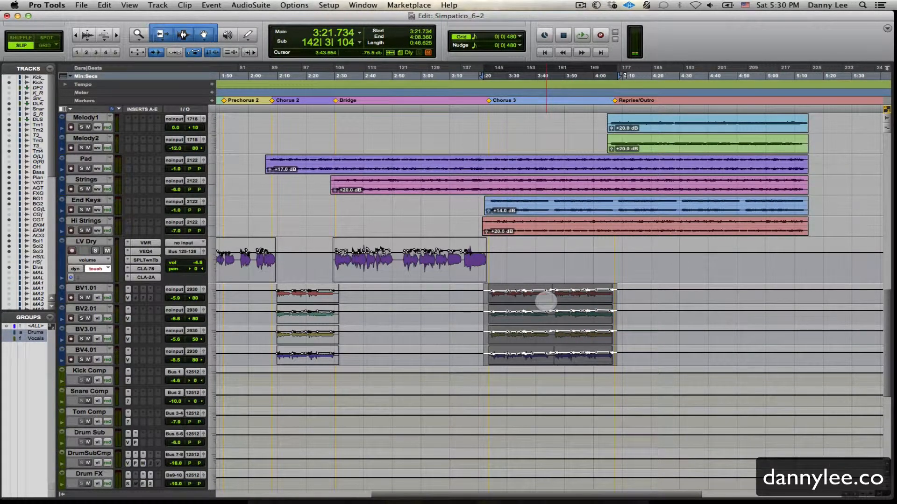
{"action": "left_click", "coordinate": [520, 297]}
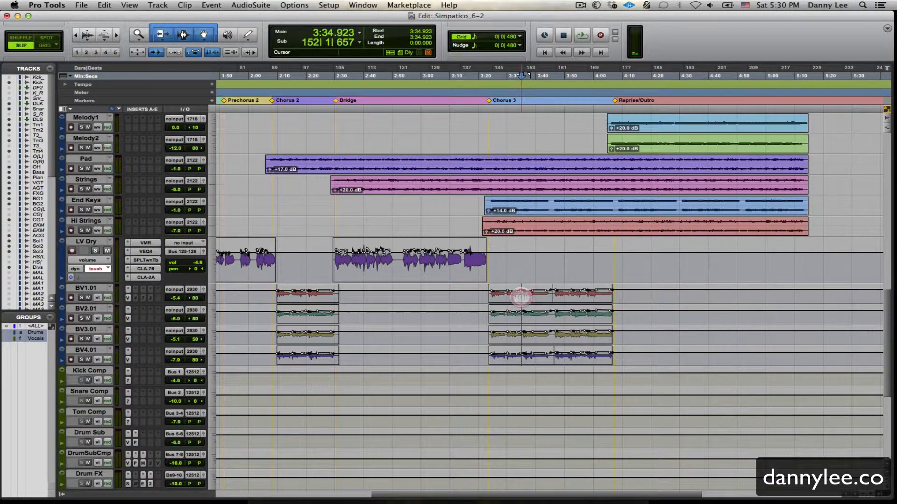
{"action": "key", "text": "space"}
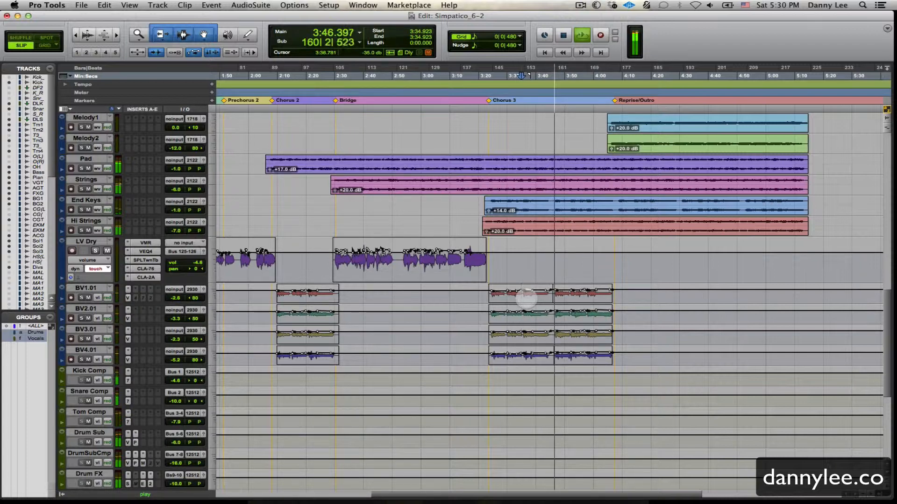
{"action": "key", "text": "space"}
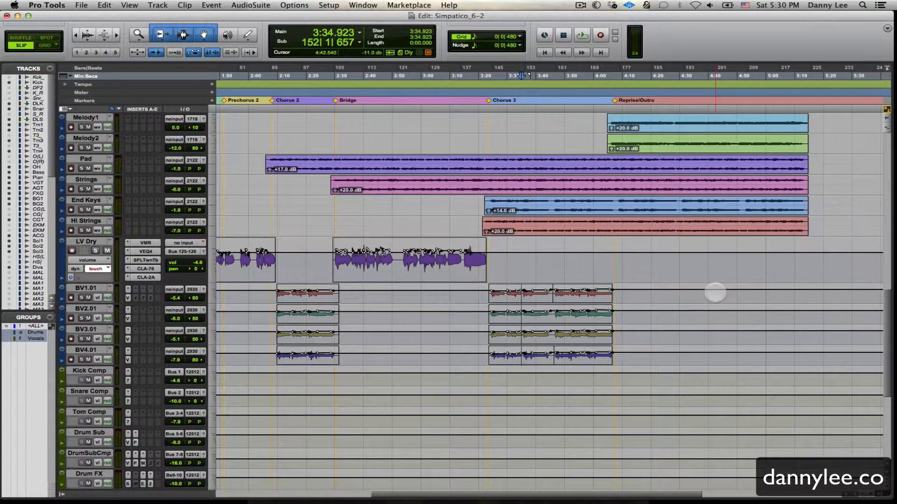
Try lowering the BV1 to BV4 volume automation between 4:17.462 and 4:33.808 and adding a breakpoint around 4:25.822, and undo both edits
{"action": "scroll", "coordinate": [715, 292], "scroll_direction": "right", "scroll_amount": 5}
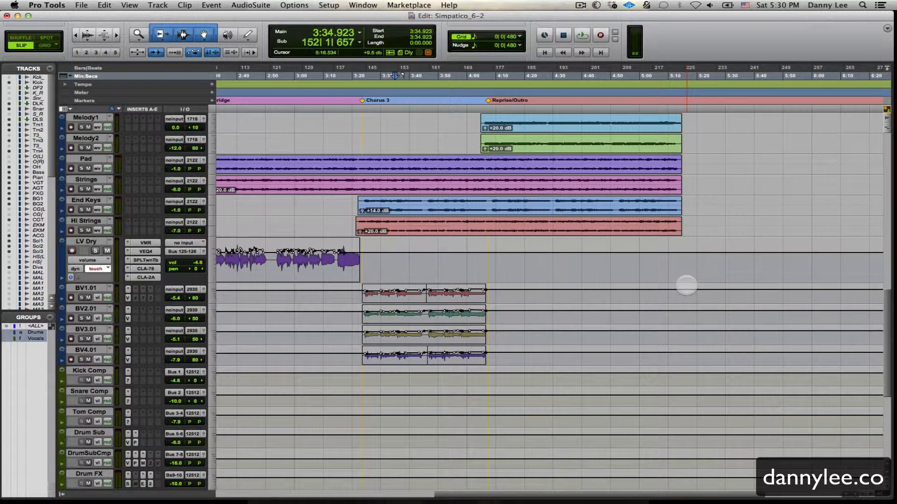
{"action": "left_click_drag", "start_coordinate": [686, 285], "coordinate": [680, 284]}
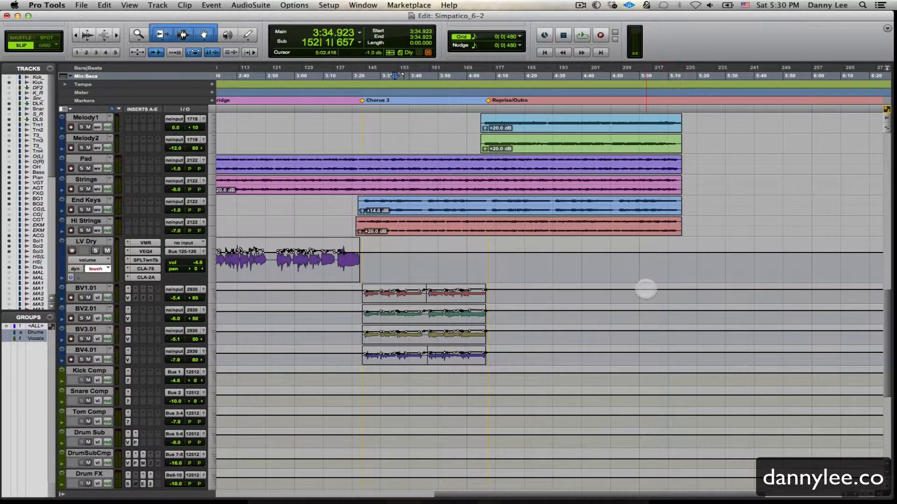
{"action": "key", "text": "super+e"}
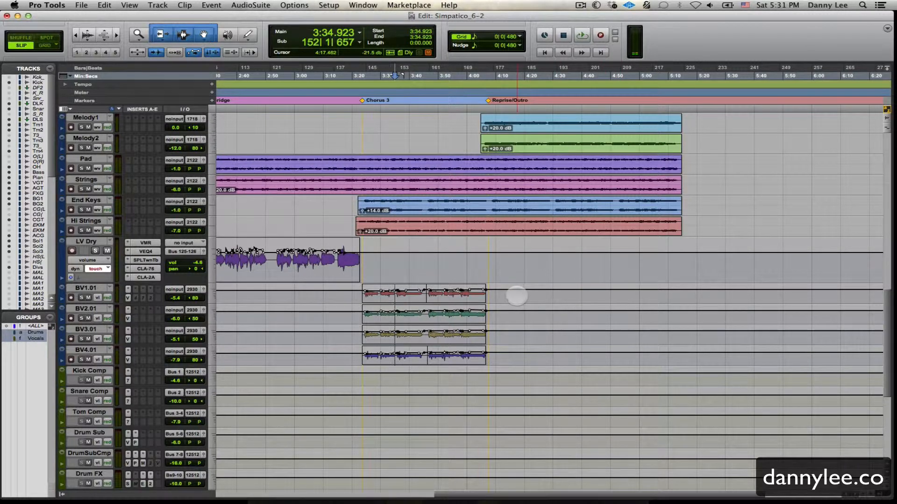
{"action": "left_click_drag", "start_coordinate": [517, 296], "coordinate": [542, 290]}
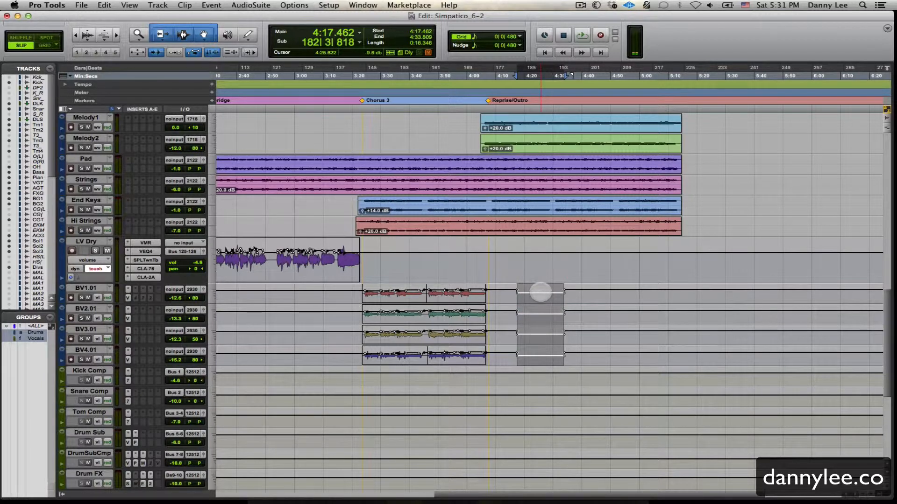
{"action": "left_click", "coordinate": [541, 296], "text": "super"}
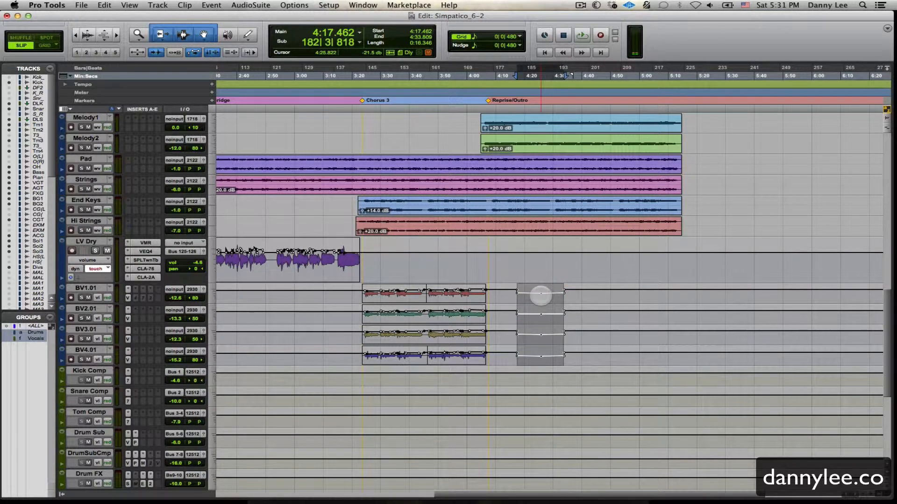
{"action": "key", "text": "super+z"}
{"action": "key", "text": "super+z"}
{"action": "left_click", "coordinate": [541, 296]}
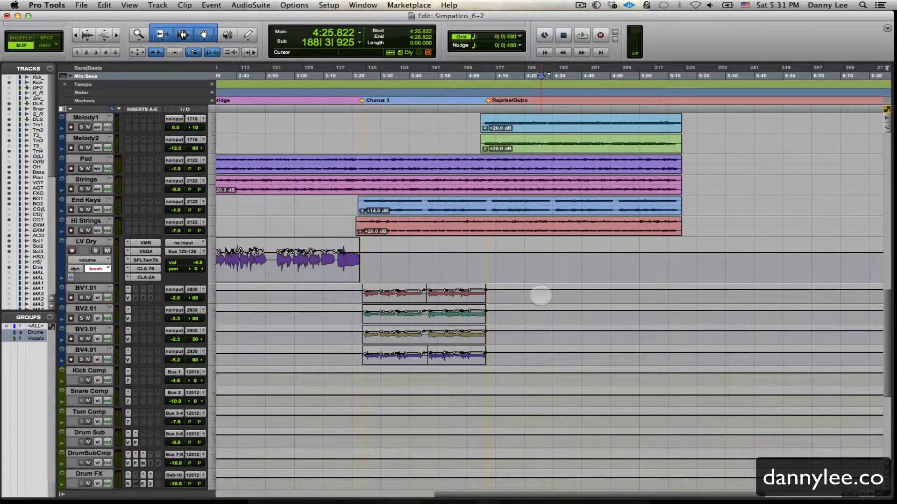
Audition the transition from Chorus 2 into the Bridge from 2:26.378, inspecting the BV1 to BV4 volume automation up close, and stop playback
{"action": "scroll", "coordinate": [540, 296], "scroll_direction": "left", "scroll_amount": 15}
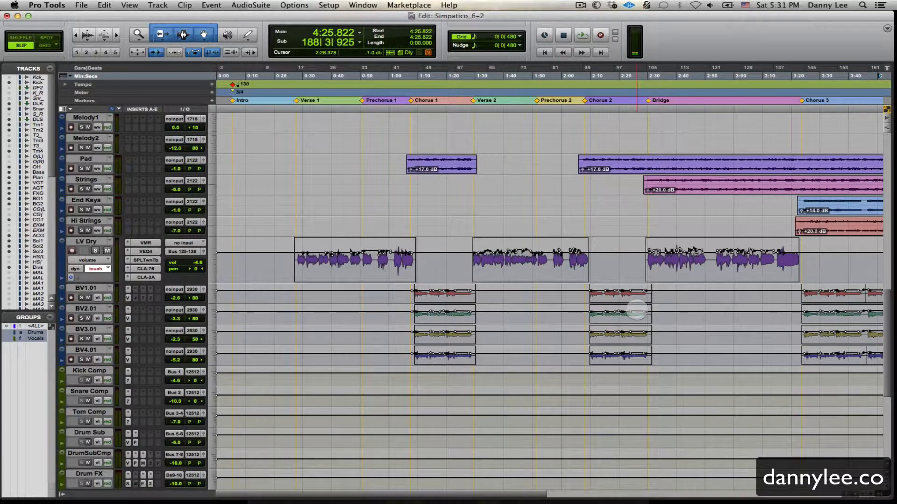
{"action": "left_click", "coordinate": [637, 311]}
{"action": "key", "text": "space"}
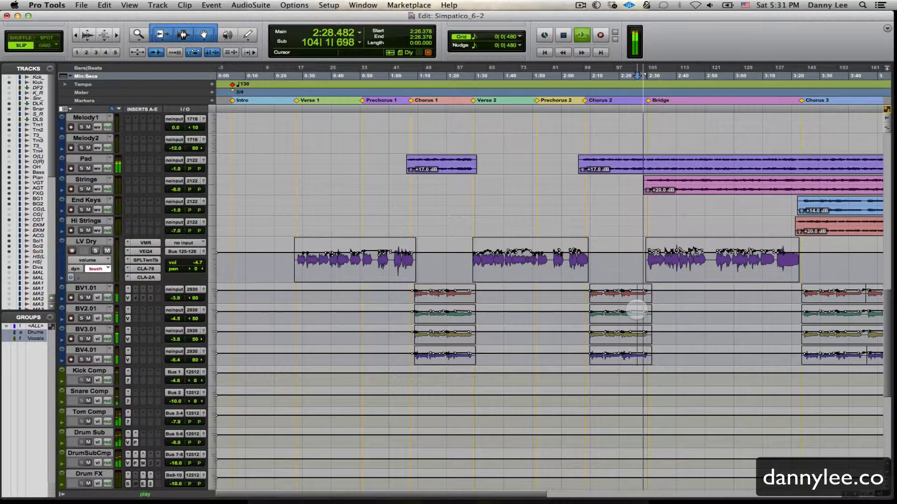
{"action": "key", "text": "super+bracketright"}
{"action": "key", "text": "super+bracketright"}
{"action": "key", "text": "super+bracketright"}
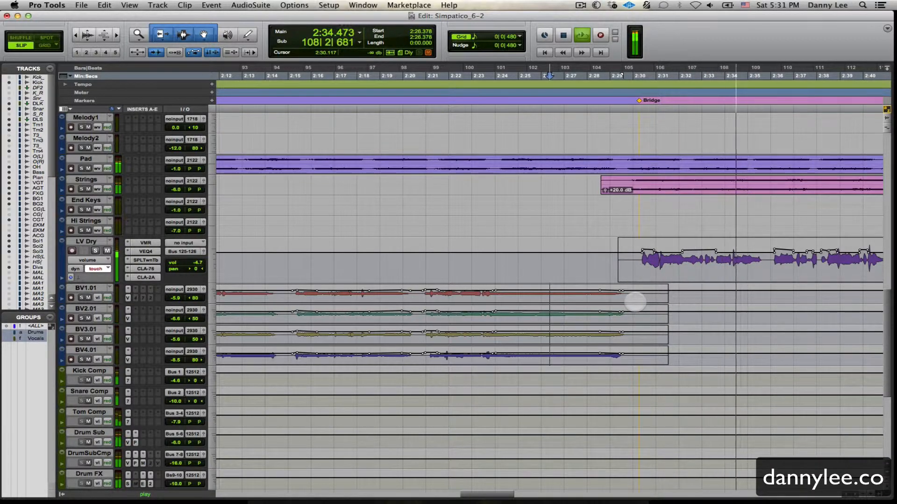
{"action": "key", "text": "super+bracketleft"}
{"action": "key", "text": "super+bracketleft"}
{"action": "key", "text": "super+bracketleft"}
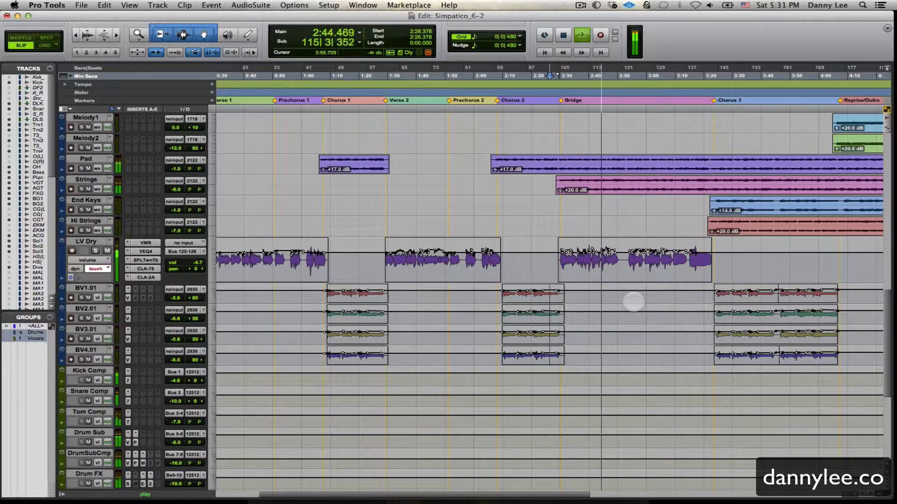
{"action": "key", "text": "space"}
Try lowering the overall BV1 to BV4 volume automation by about 4 dB, and audition Chorus 2 from 2:13.932
{"action": "scroll", "coordinate": [625, 292], "scroll_direction": "right", "scroll_amount": 2}
{"action": "scroll", "coordinate": [625, 292], "scroll_direction": "right", "scroll_amount": 2}
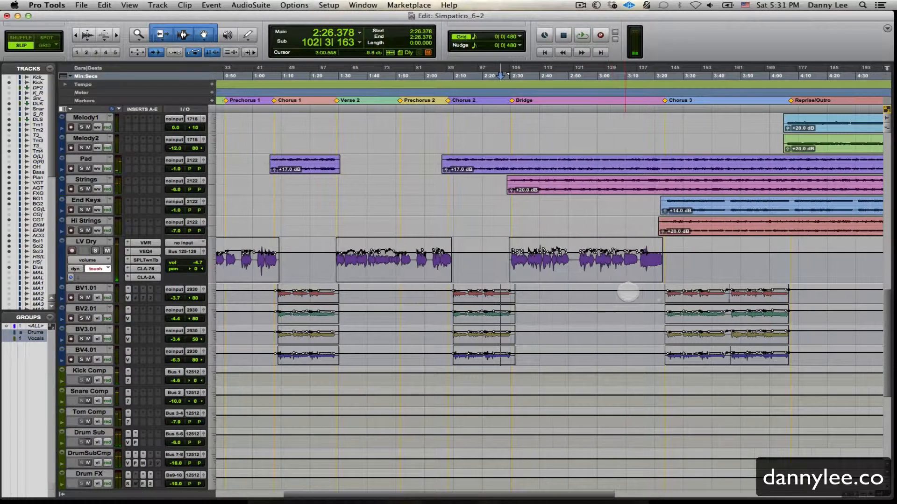
{"action": "left_click", "coordinate": [850, 287]}
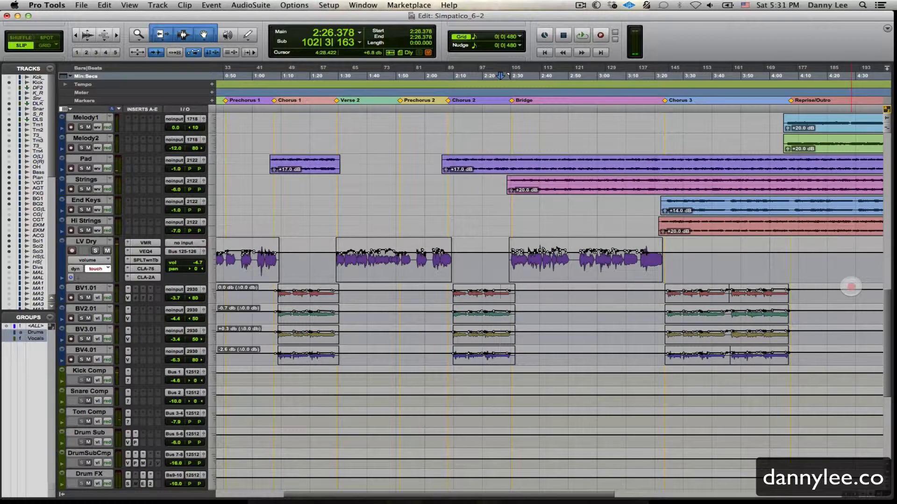
{"action": "left_click_drag", "start_coordinate": [851, 287], "coordinate": [851, 289]}
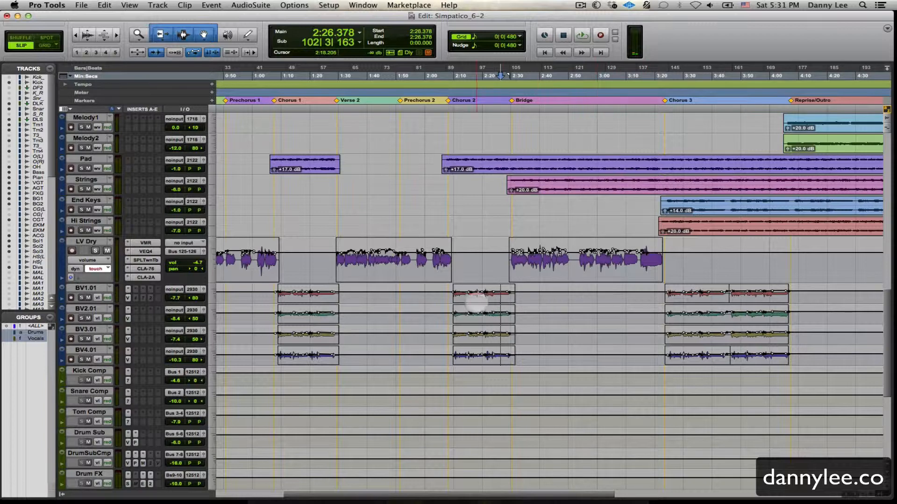
{"action": "left_click", "coordinate": [466, 303]}
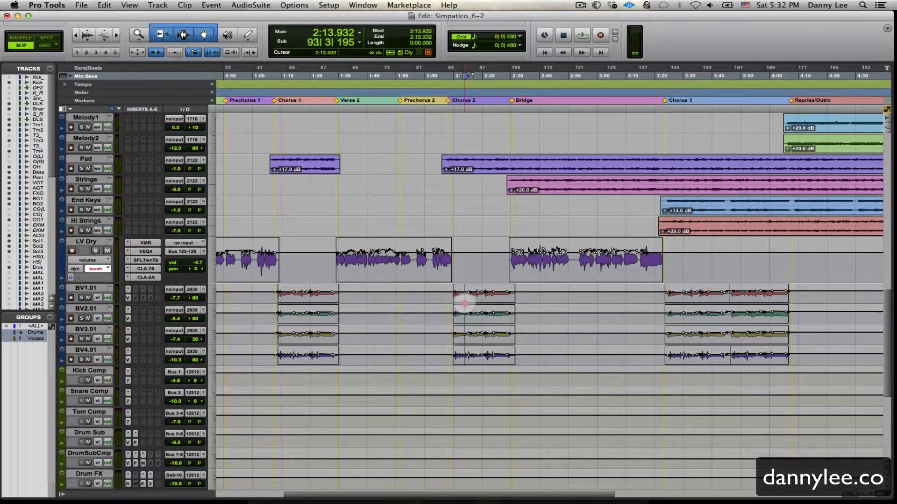
{"action": "key", "text": "space"}
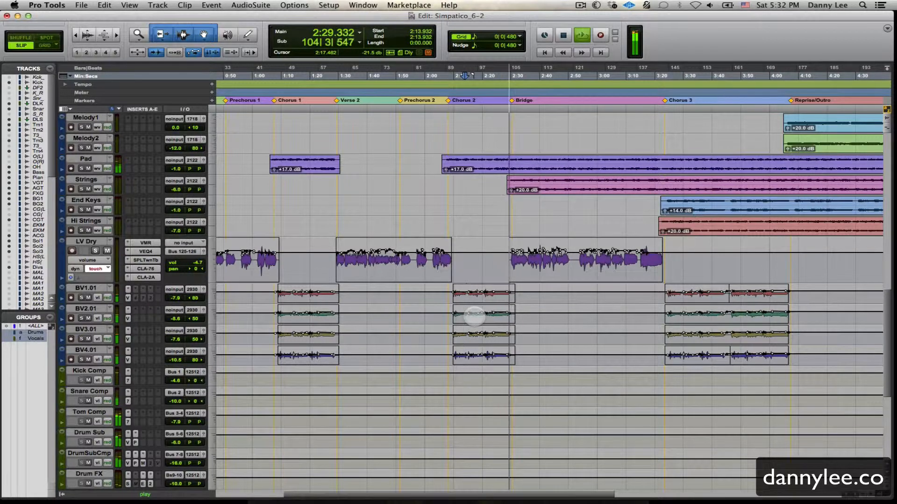
{"action": "key", "text": "space"}
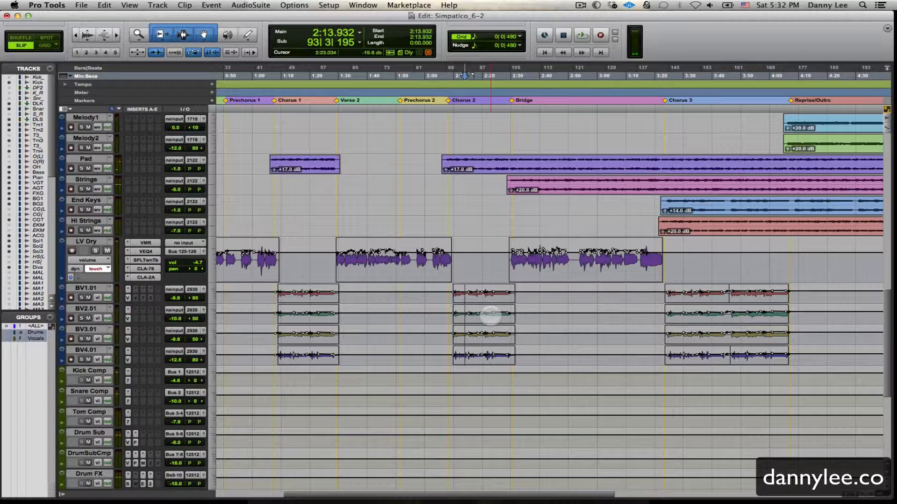
Undo the lowering of the BV1 to BV4 volume automation, and audition Chorus 2 again from 2:13.932 for comparison
{"action": "key", "text": "super+z"}
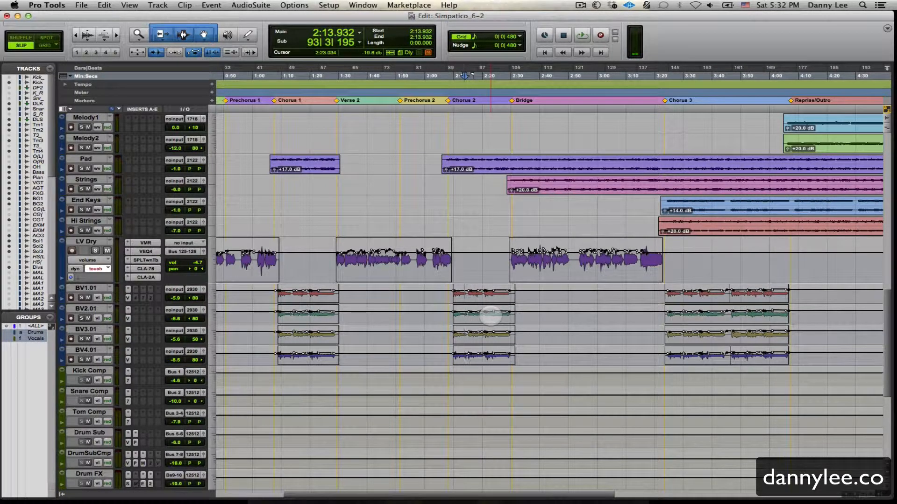
{"action": "key", "text": "space"}
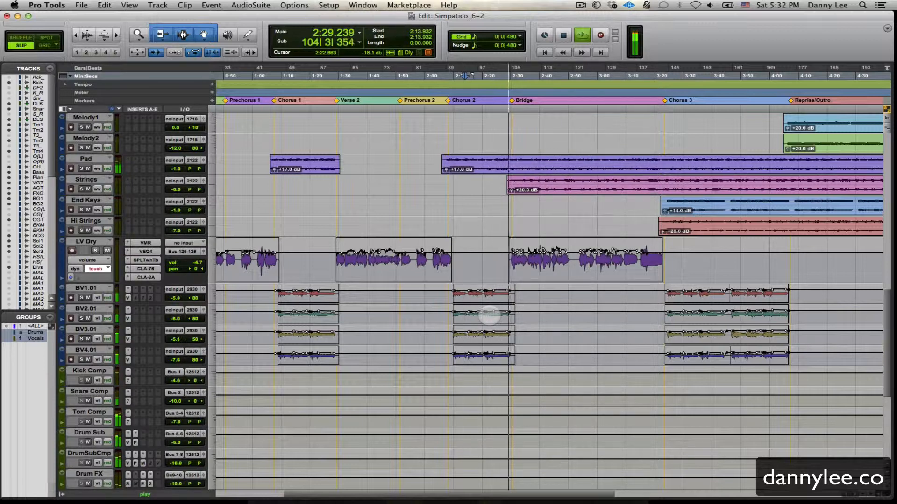
{"action": "key", "text": "space"}
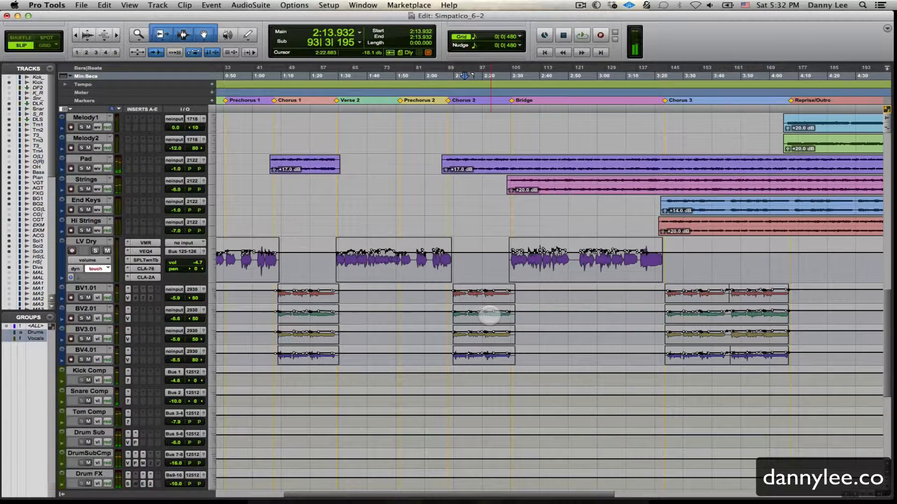